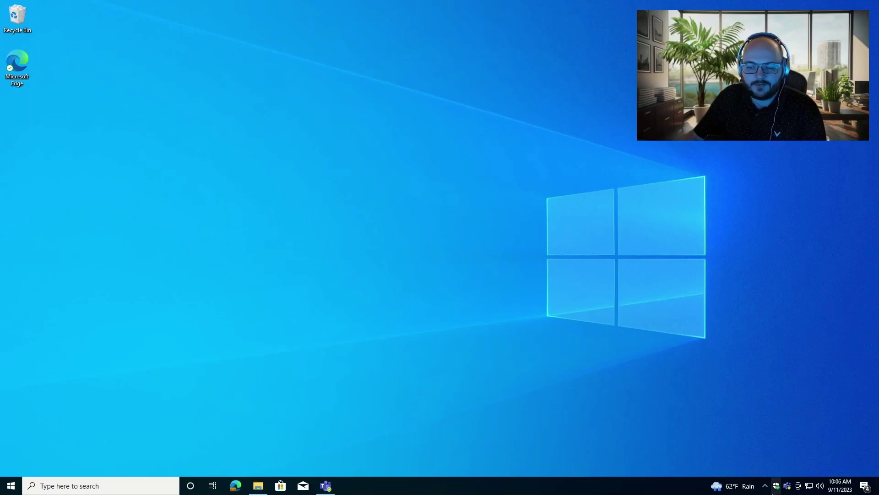
Drag the OneDrive cloud icon from the hidden icons into the visible system tray.
left_click(767, 488)
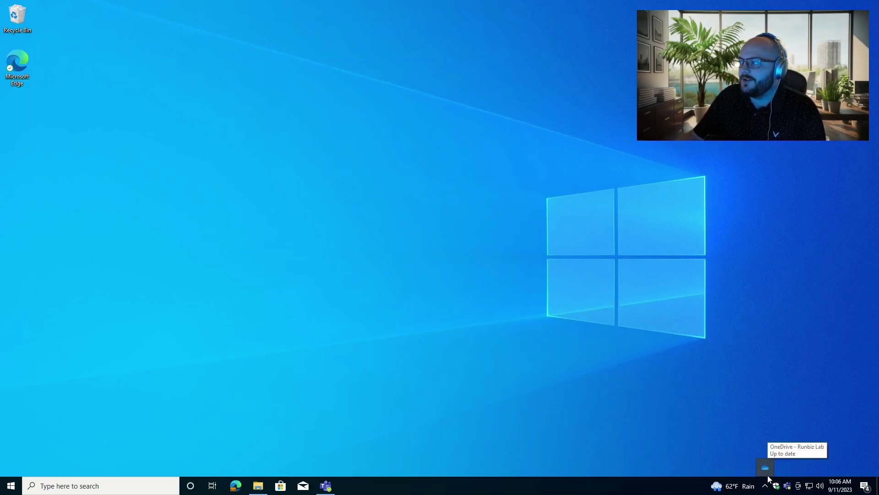
left_click(765, 487)
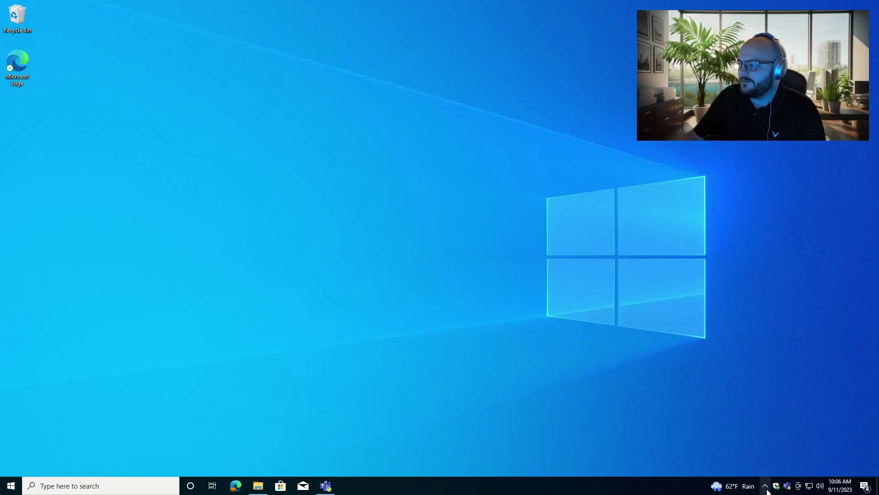
left_click(765, 485)
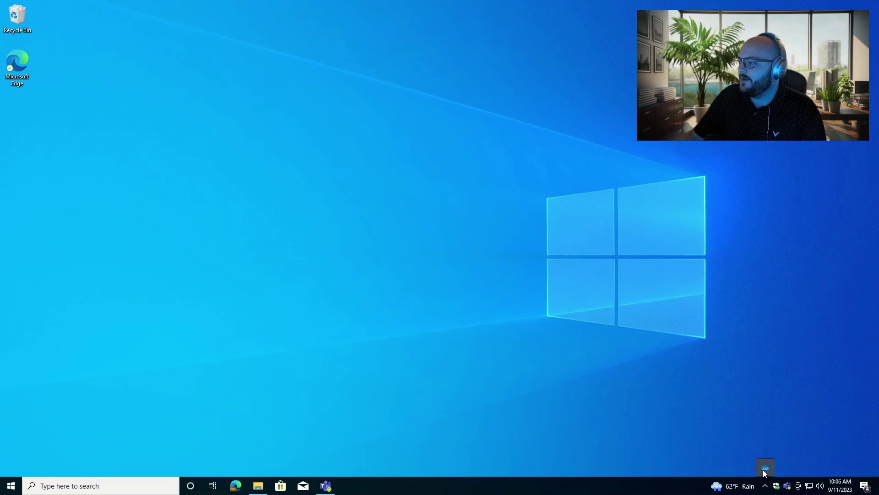
left_click_drag(763, 469, 765, 486)
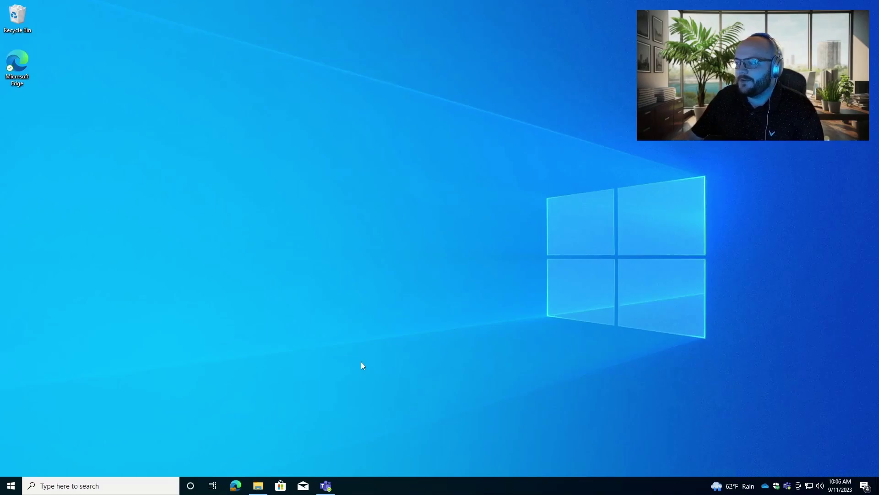
key("super+e")
In OneDrive - Runbiz Lab, check the availability of Desktop, Documents, Pictures and Attachments.
left_click(114, 241)
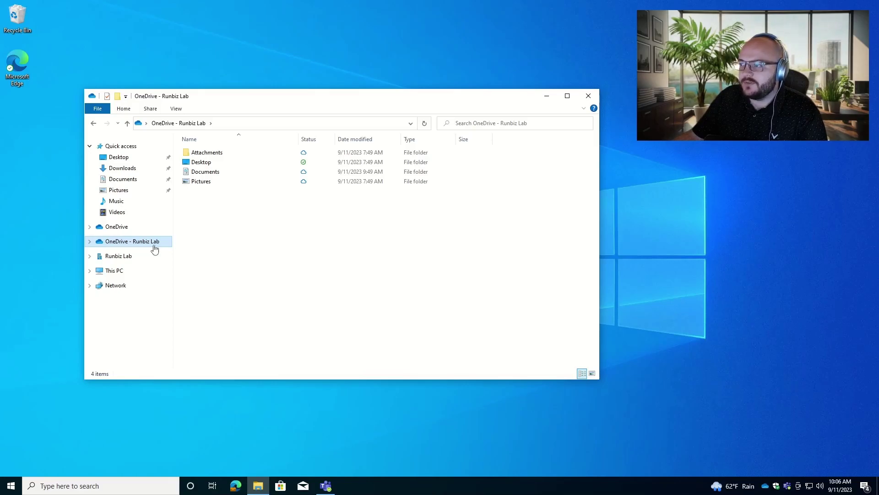
left_click(209, 163)
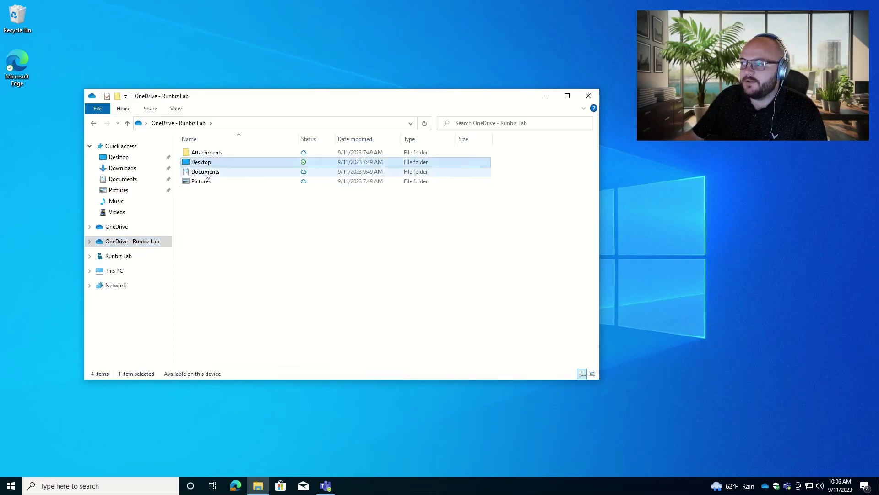
left_click(206, 172)
left_click(206, 181)
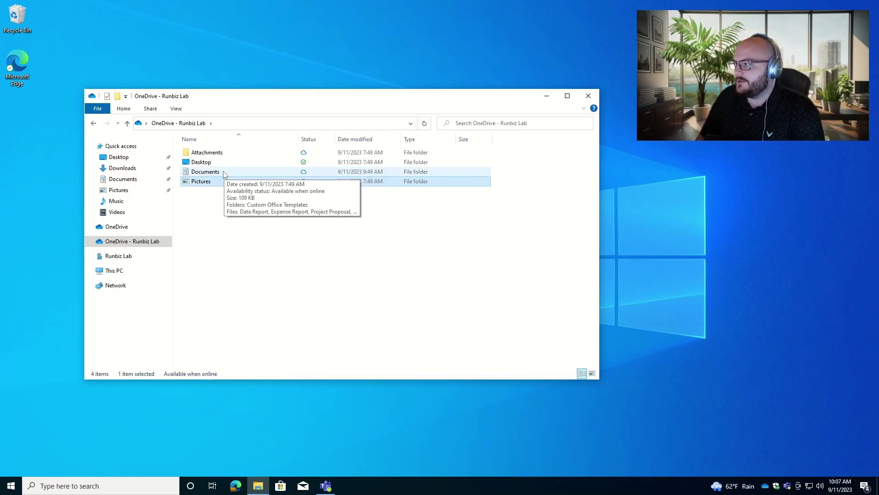
left_click(307, 164)
mouse_move(307, 167)
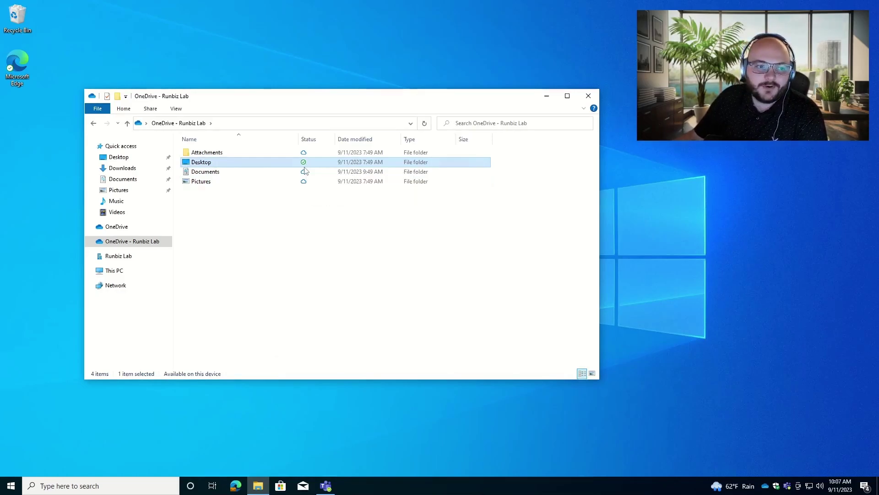
left_click(313, 154)
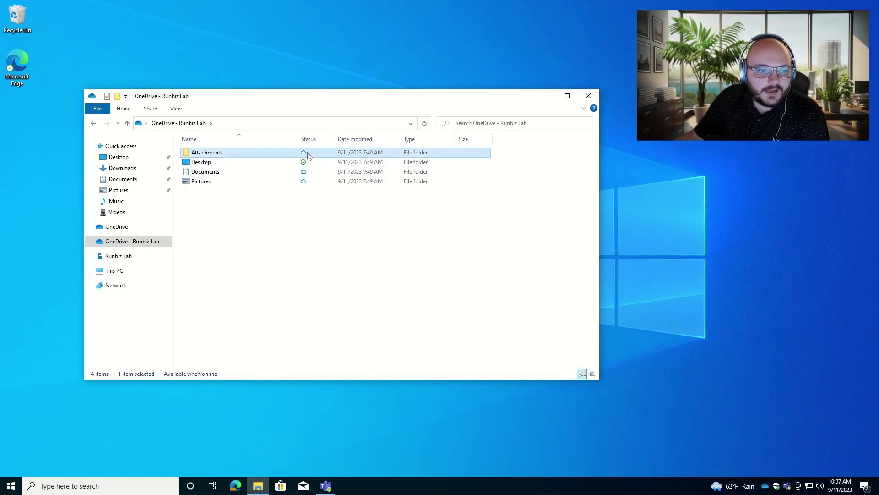
mouse_move(312, 155)
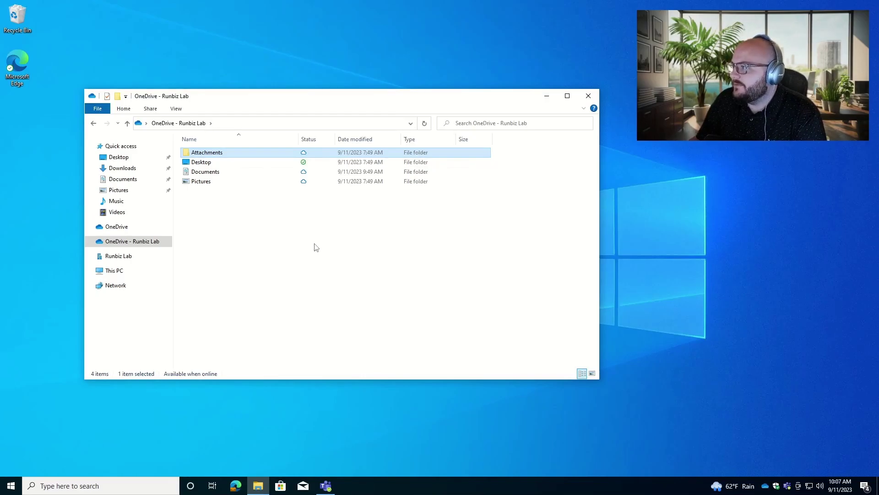
left_click(315, 167)
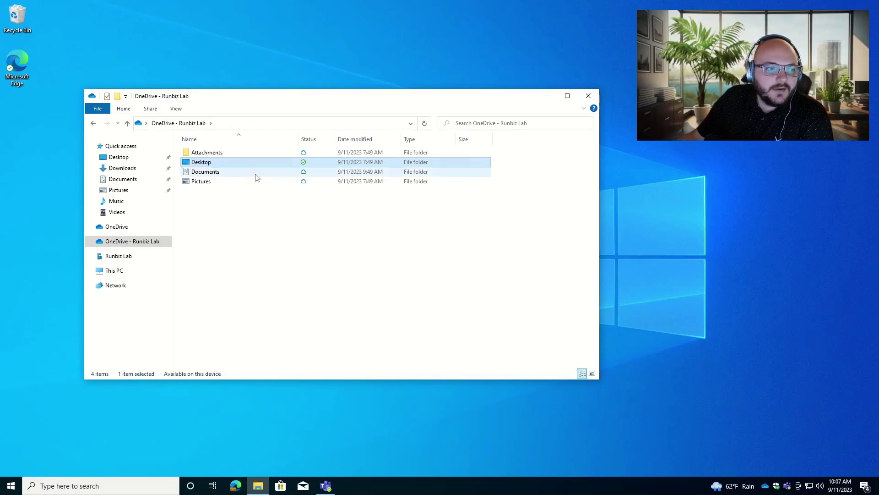
Check Sales Meeting and Project Proposal availability in Documents, then switch to the Teams General channel.
left_click(122, 169)
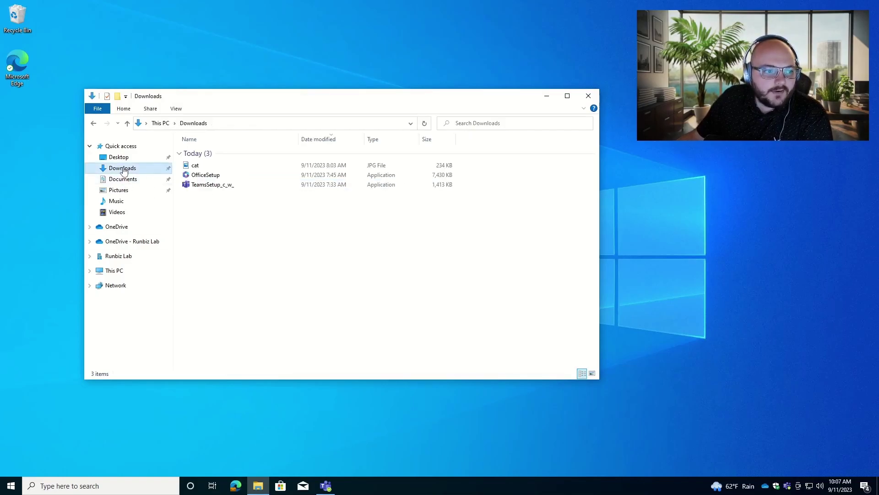
left_click(116, 180)
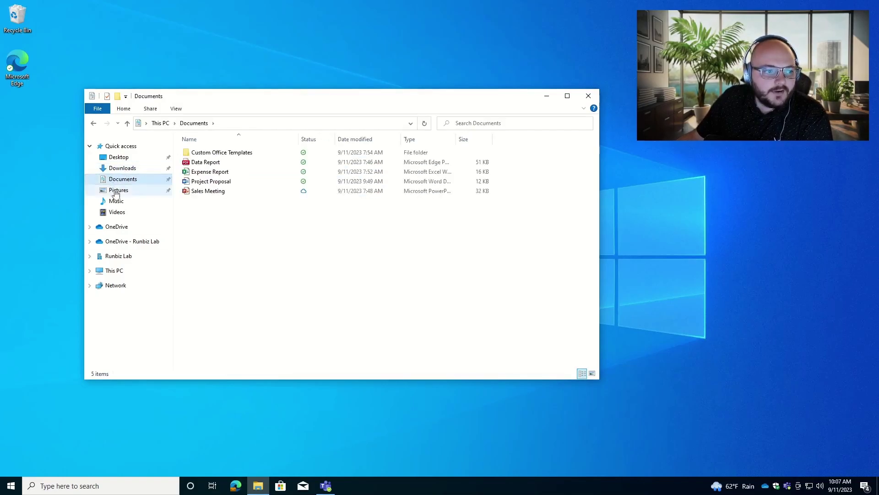
left_click(237, 194)
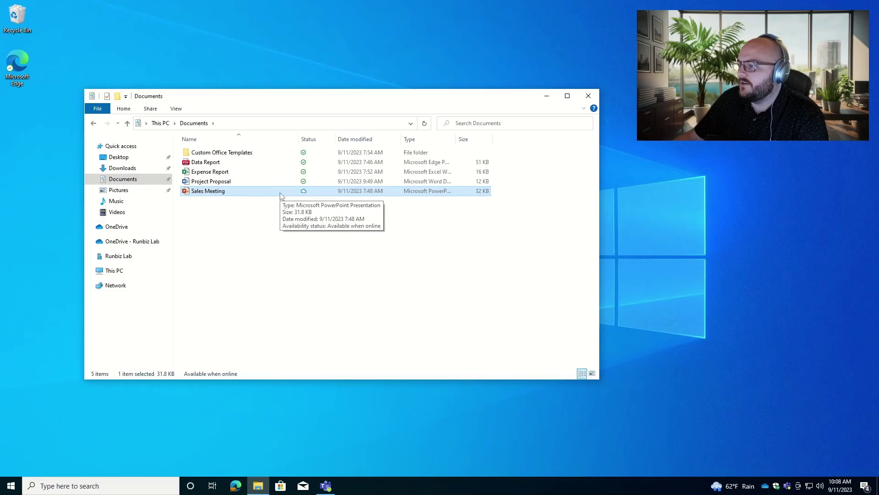
key("Up")
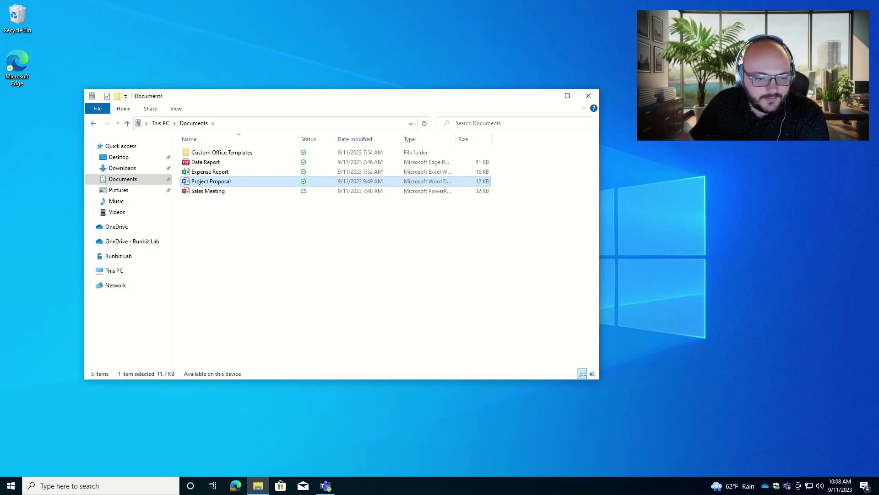
left_click(78, 95)
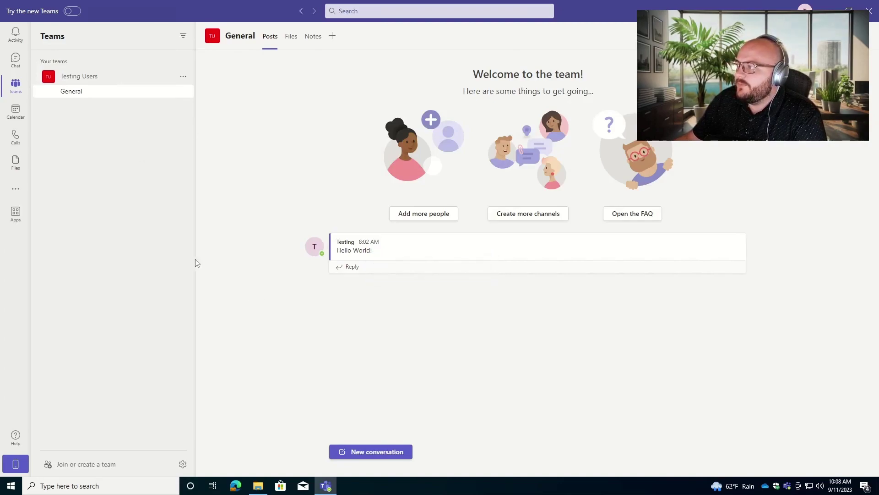
Sync the General channel's Files to this computer and dismiss the syncing messages.
left_click(292, 46)
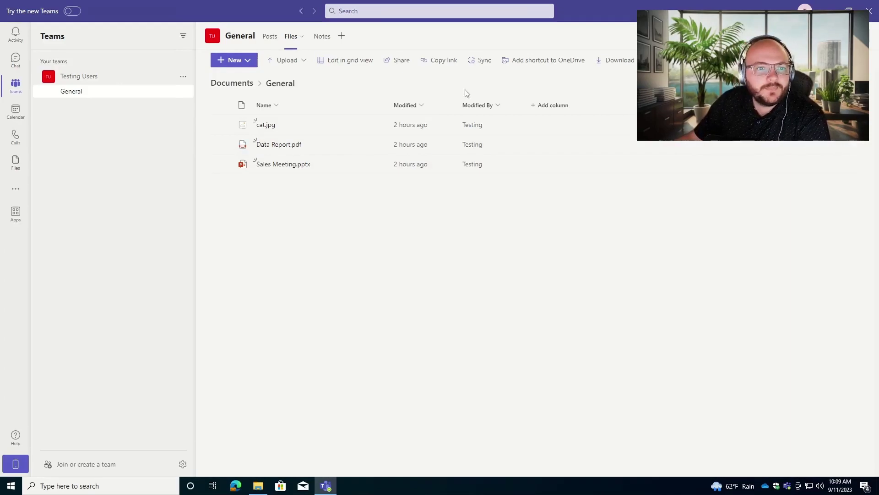
left_click(484, 66)
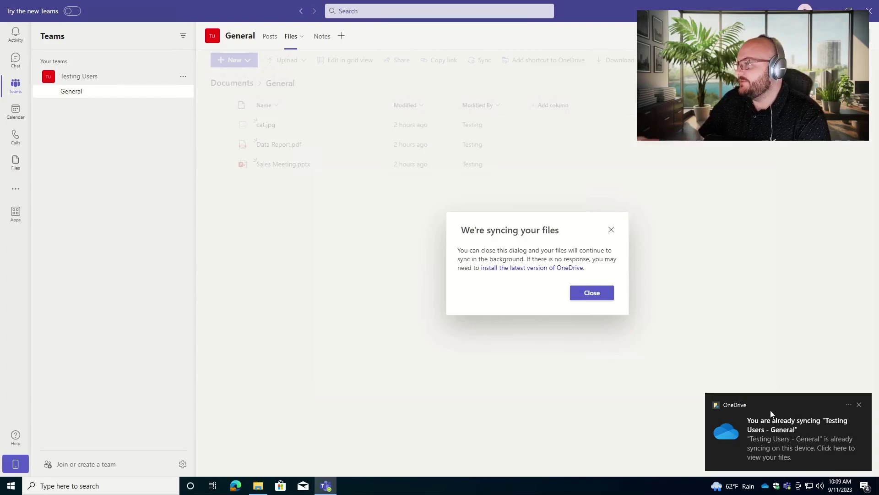
left_click(594, 294)
left_click(859, 404)
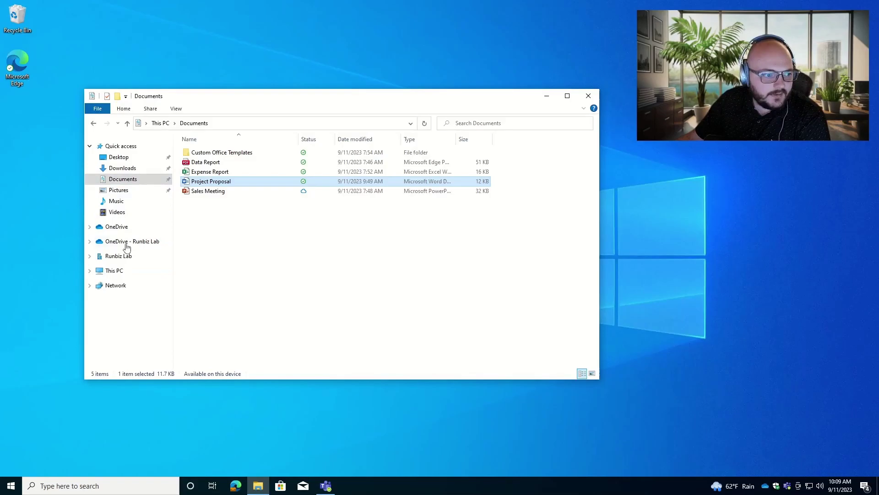
Browse Testing Users - General, selecting cat, Data Report and Sales Meeting, then return to OneDrive - Runbiz Lab.
left_click(114, 257)
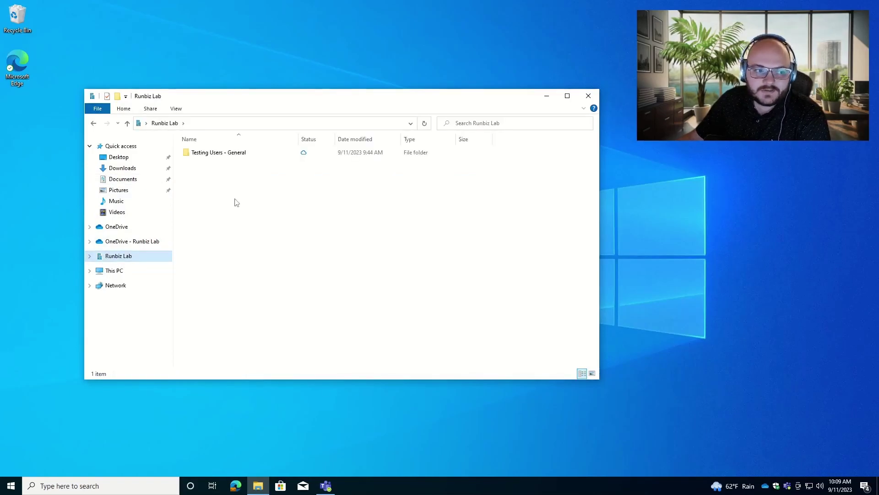
left_click(229, 157)
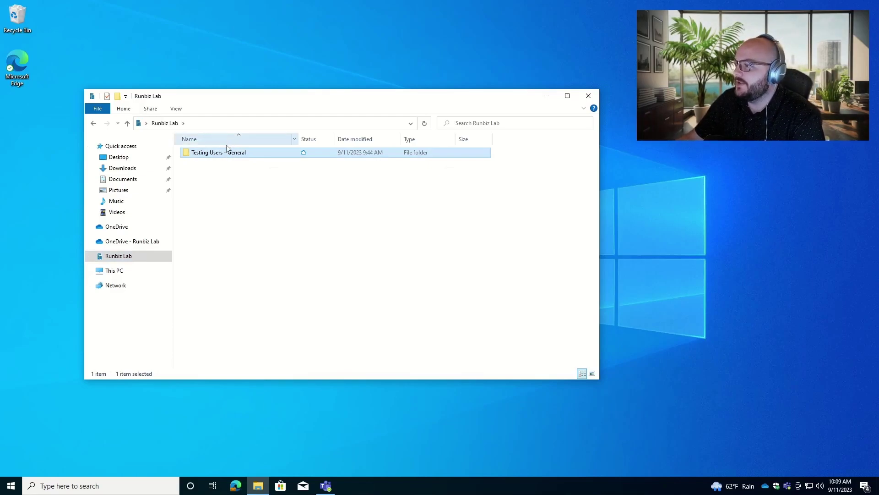
double_click(235, 154)
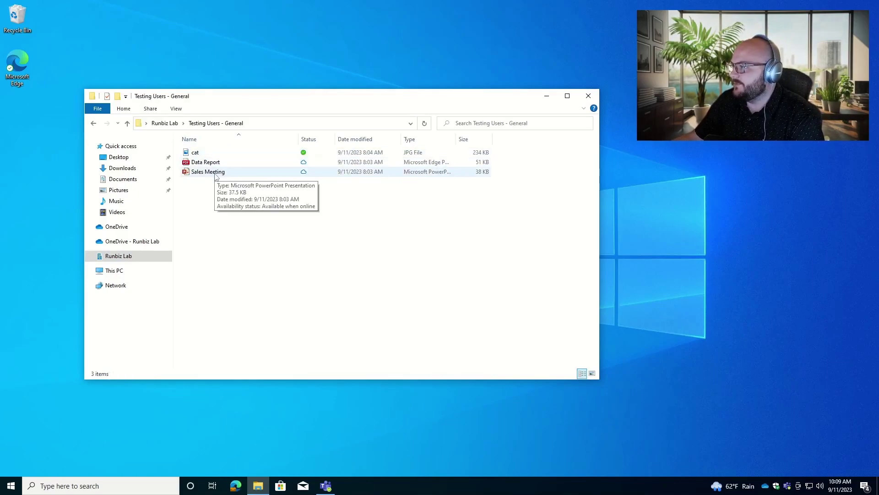
left_click(310, 157)
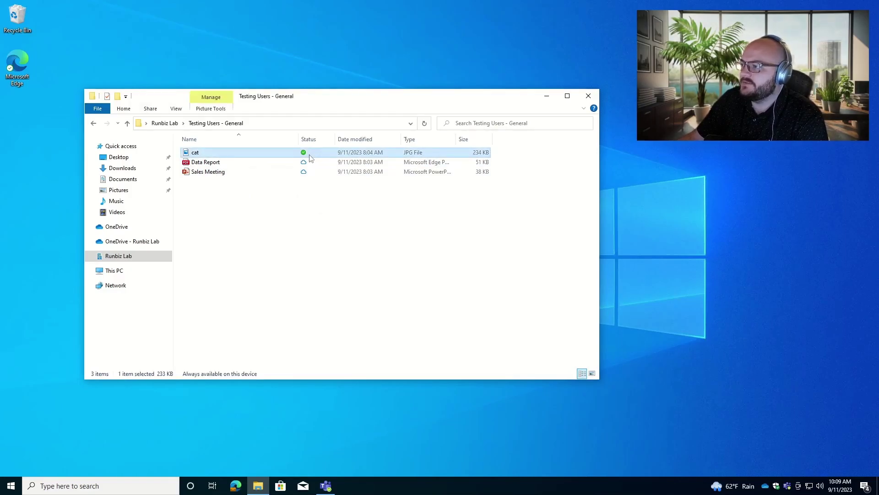
left_click(298, 164)
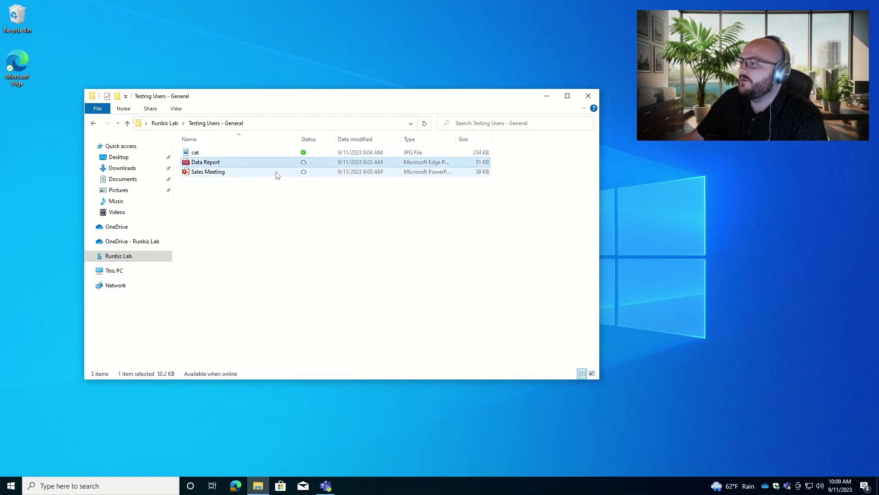
left_click(280, 172)
left_click(281, 163)
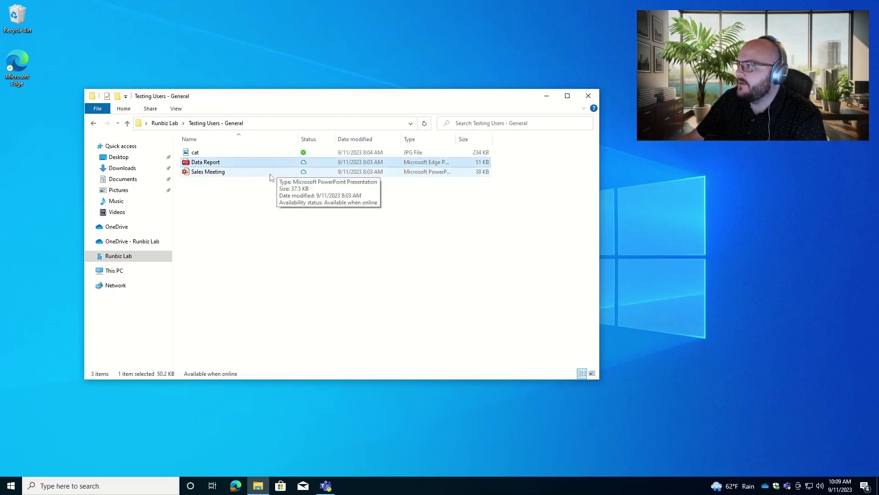
left_click(131, 242)
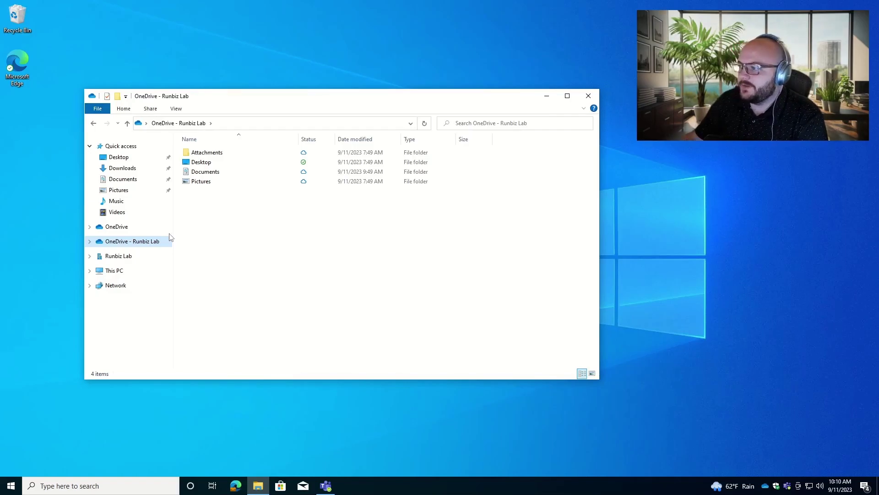
Browse the Desktop and Pictures folders, then select Project Proposal in Documents.
double_click(238, 163)
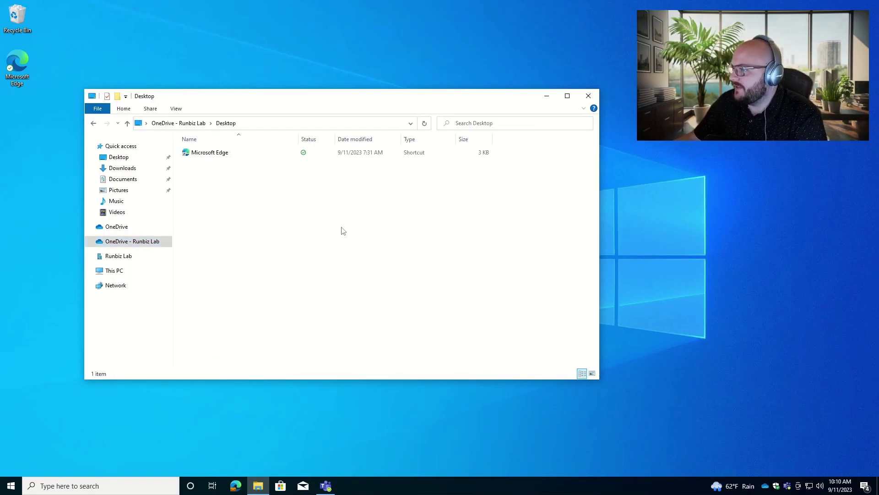
left_click(94, 125)
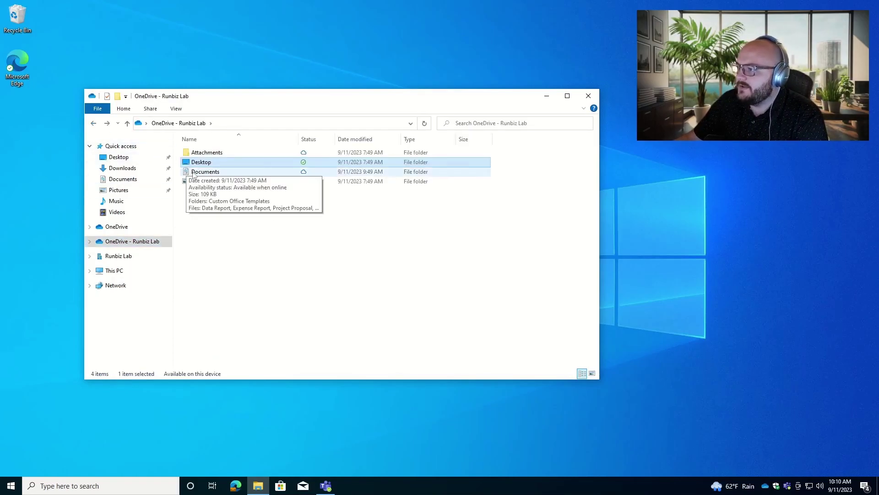
double_click(203, 181)
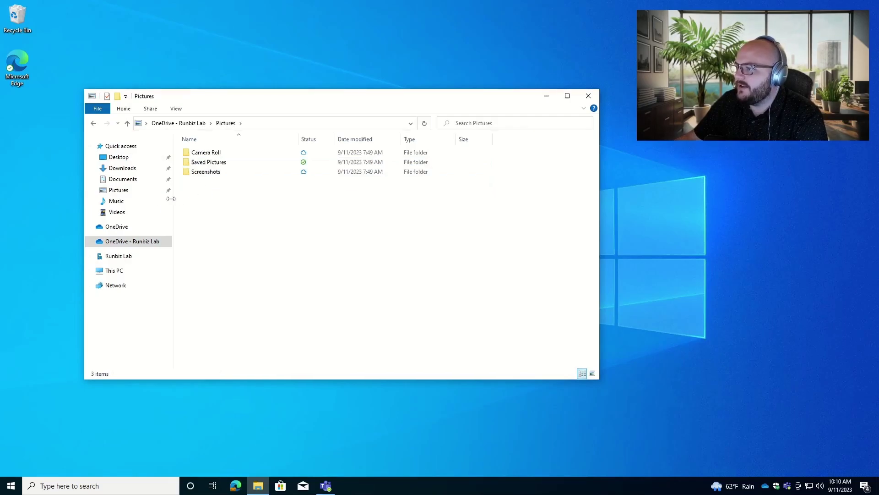
left_click(124, 172)
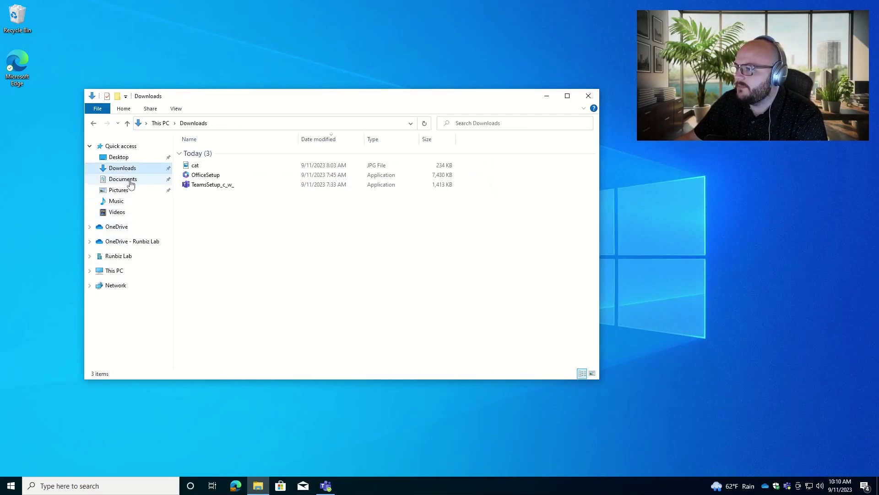
left_click(124, 179)
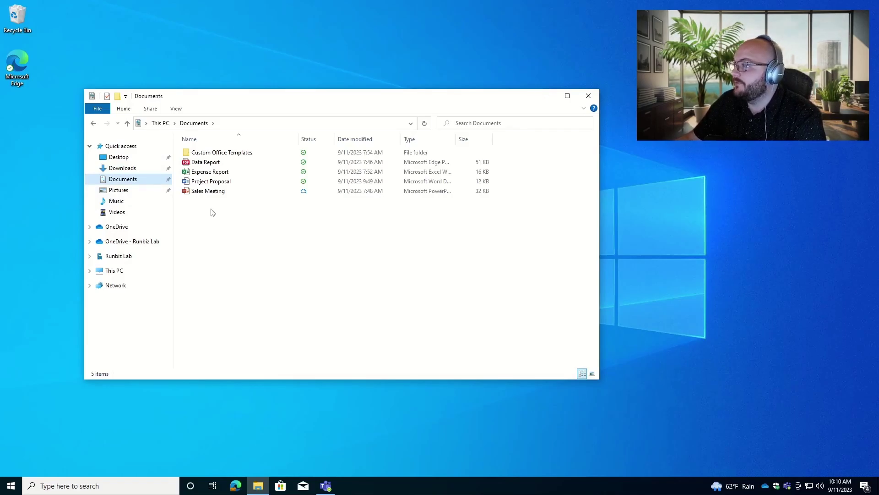
left_click(226, 183)
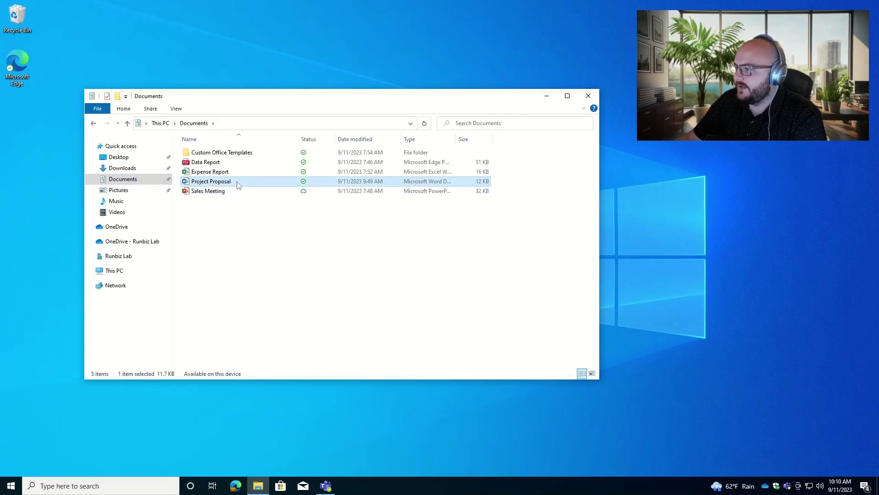
Open the OneDrive Share dialog for Project Proposal.docx from its context menu.
right_click(237, 184)
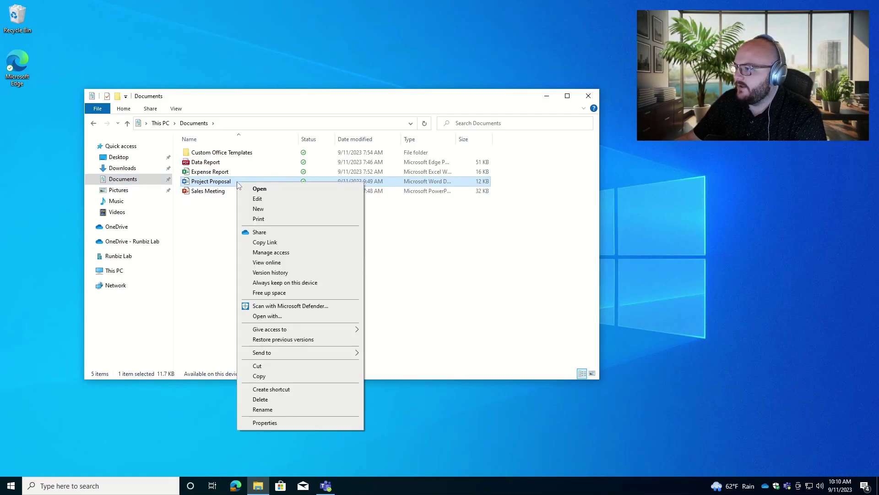
left_click(259, 232)
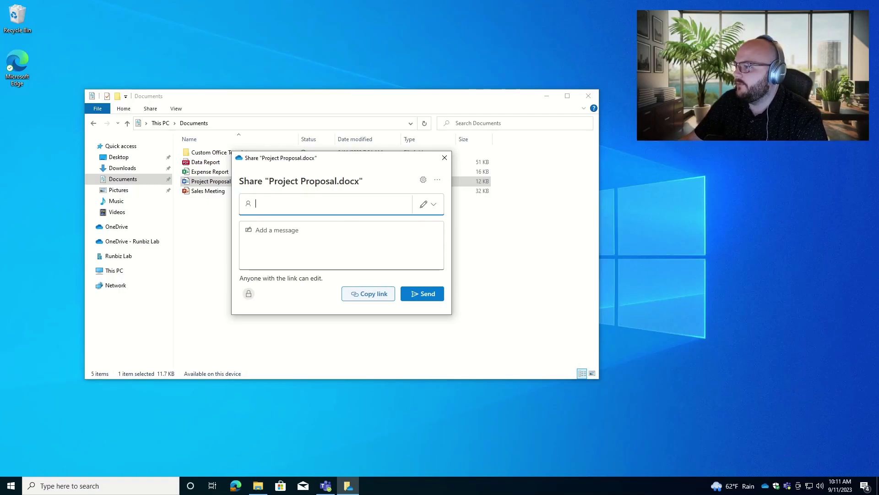
left_click(257, 229)
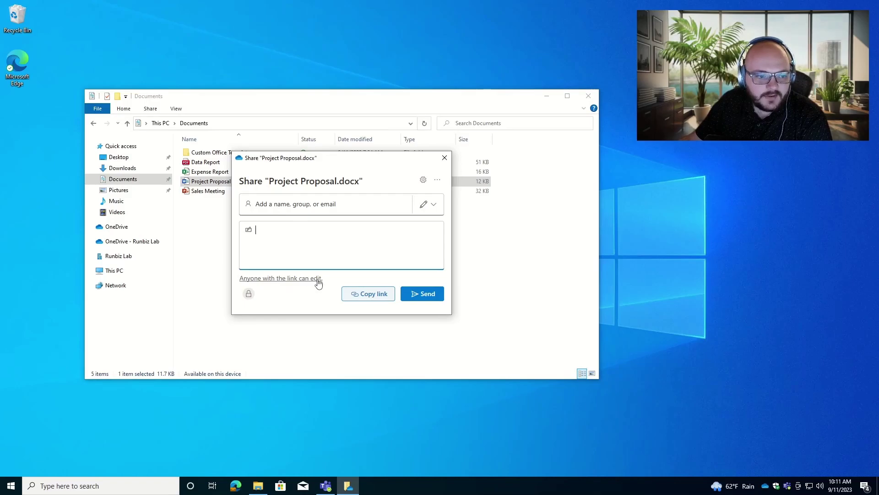
In Sharing settings, try Runbiz Lab and existing-access audiences, then choose People you choose.
left_click(259, 279)
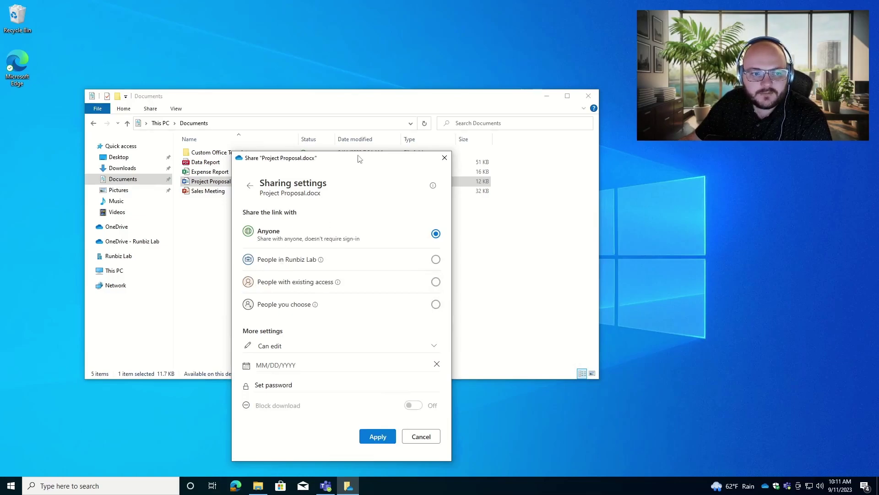
left_click_drag(359, 159, 412, 92)
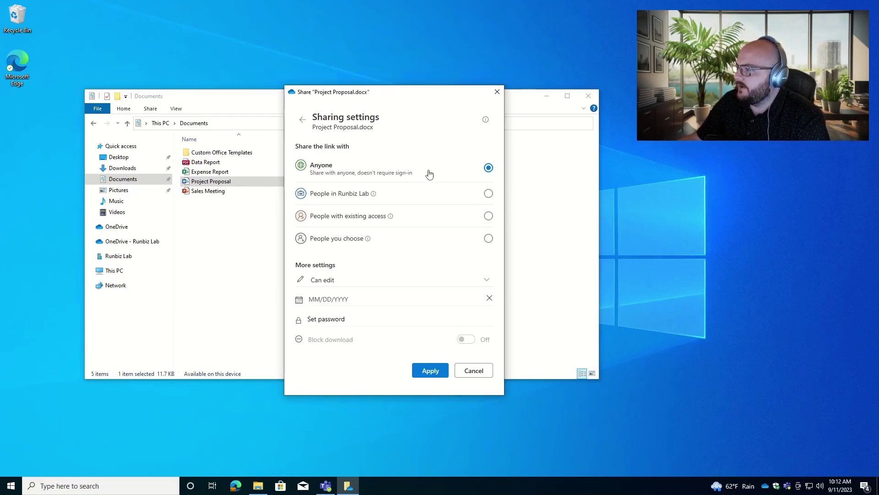
left_click(393, 197)
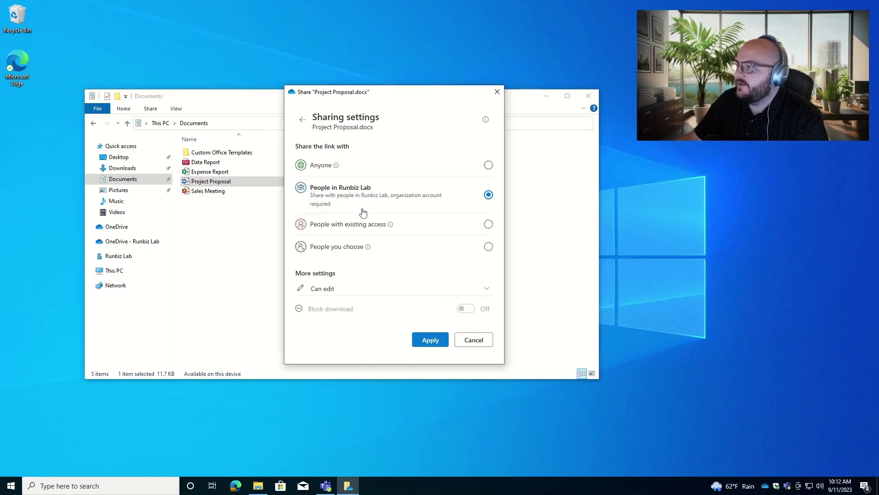
left_click(361, 228)
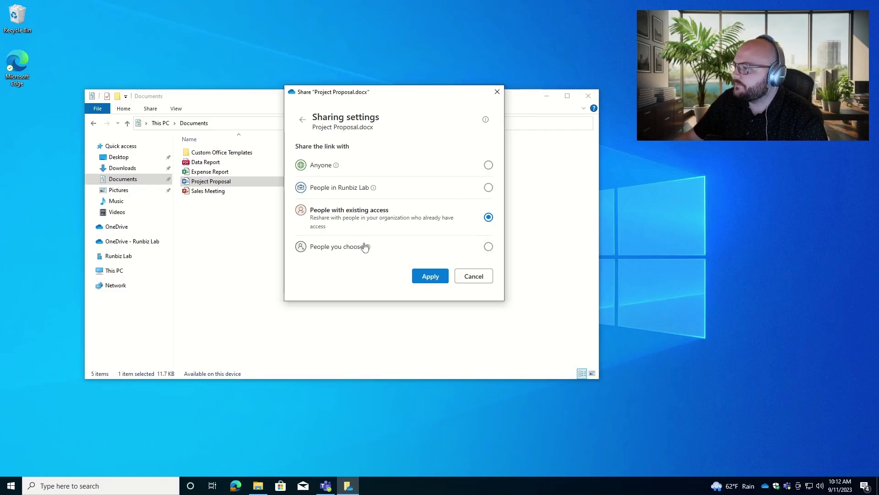
left_click(383, 249)
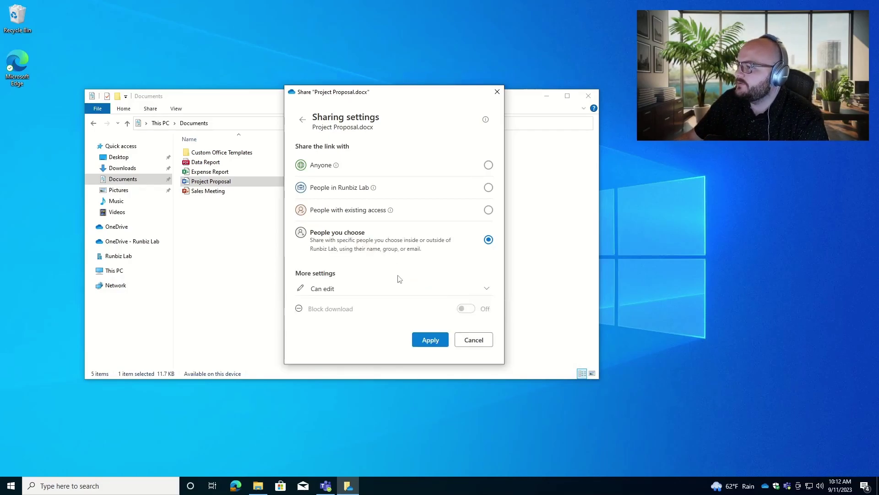
Set the link permission to Can view and leave Block download off.
left_click(338, 291)
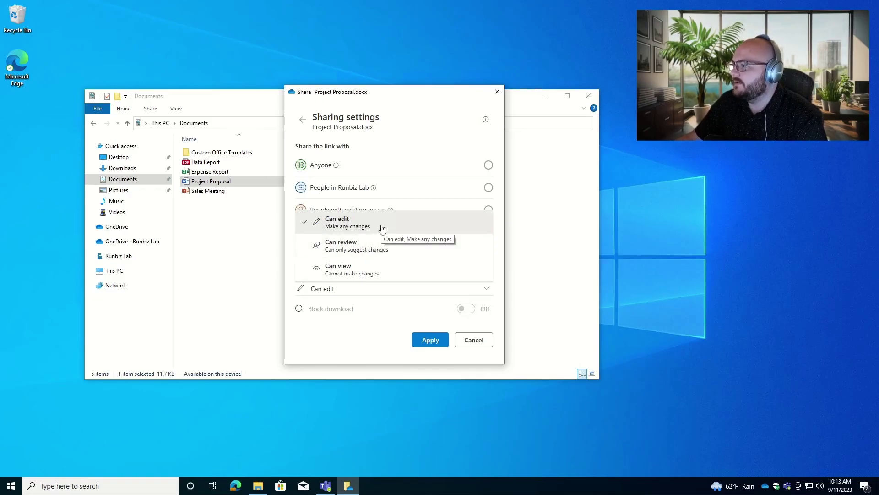
left_click(383, 247)
left_click(377, 288)
left_click(377, 273)
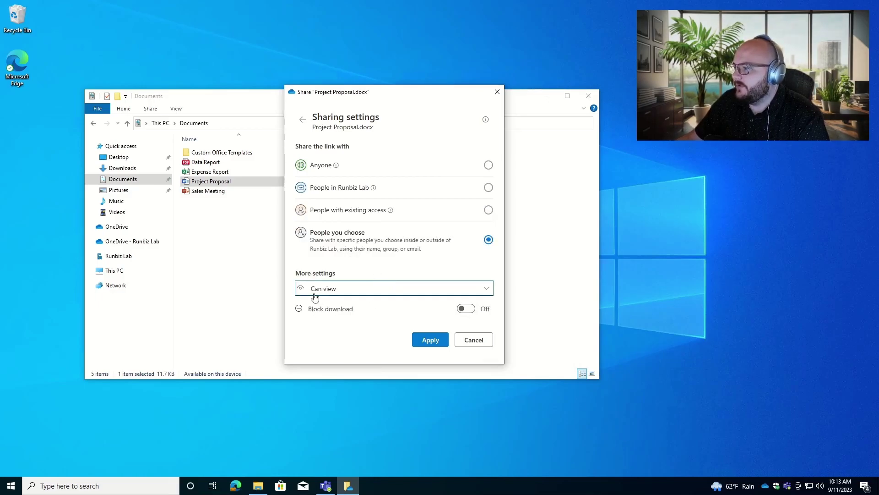
left_click(463, 309)
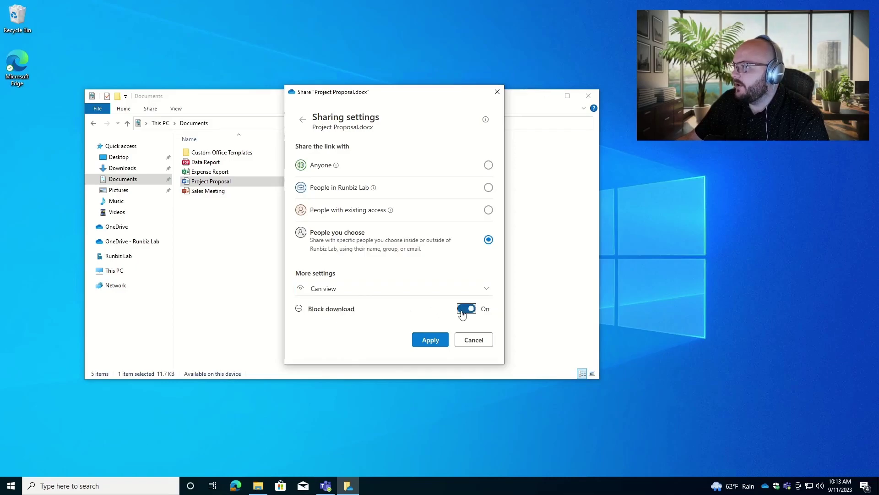
left_click(466, 309)
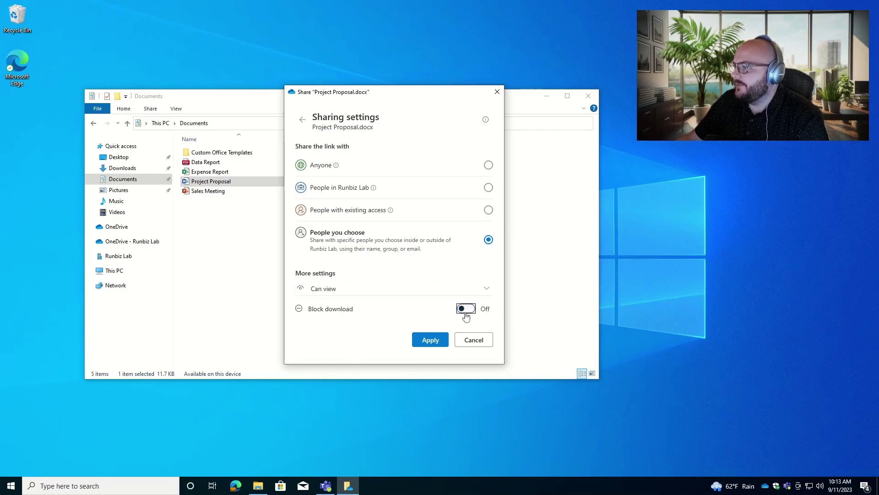
Apply an Anyone link with no expiry date, no password and downloads allowed.
left_click(365, 169)
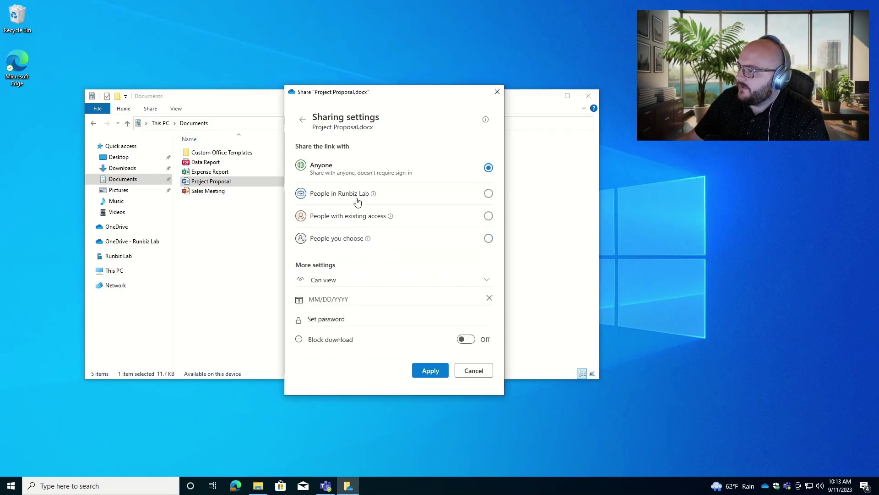
left_click(329, 300)
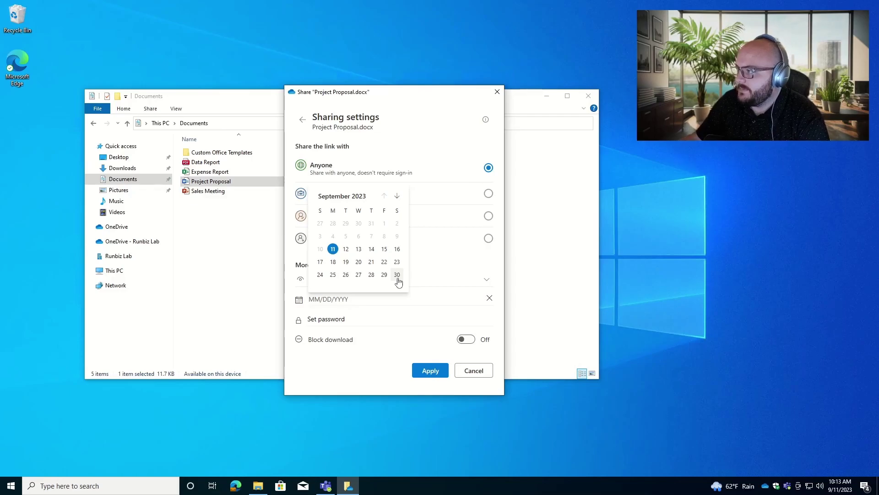
left_click(338, 316)
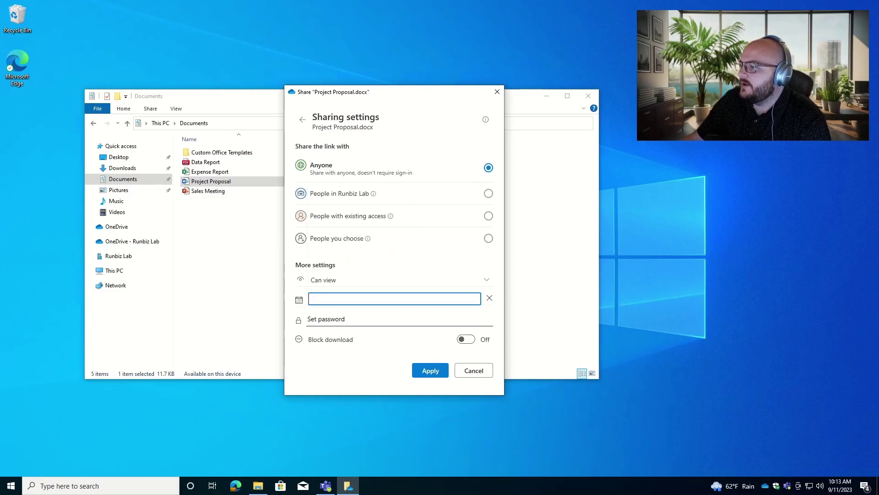
left_click(336, 315)
left_click(464, 348)
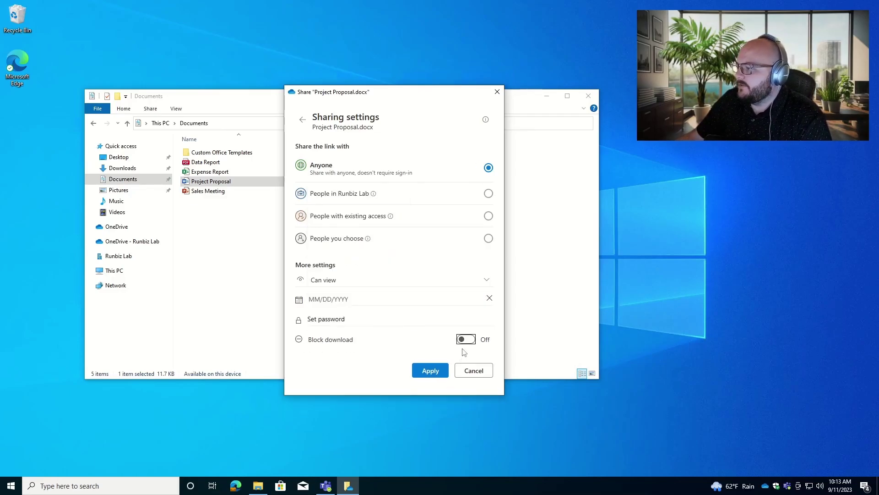
left_click(466, 339)
left_click(465, 341)
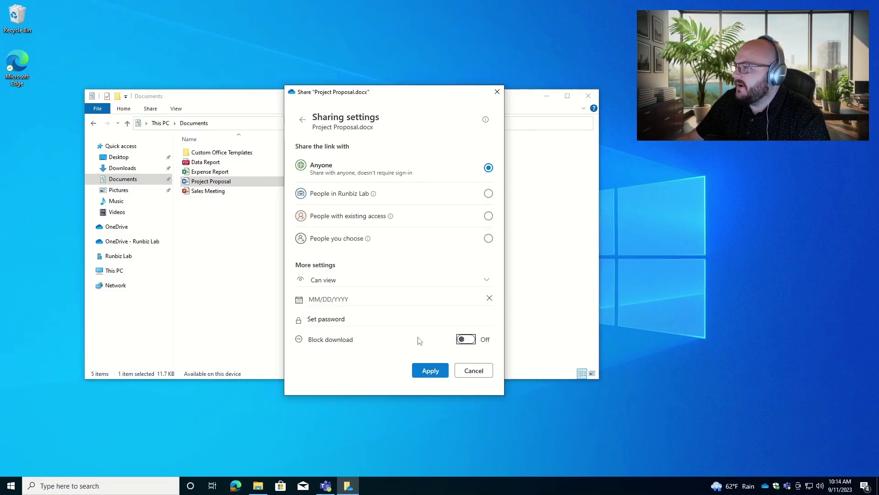
left_click(431, 370)
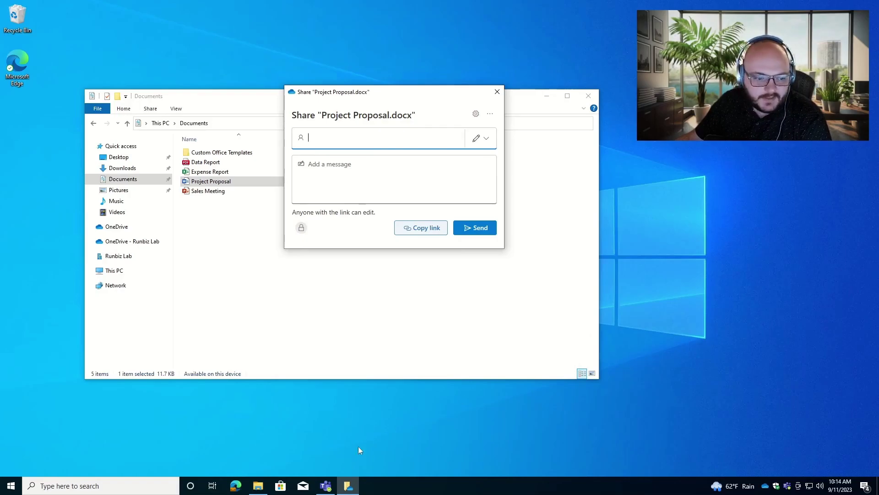
Close the Share dialog and name the new Word document 'Super Important Collab'.
left_click(348, 486)
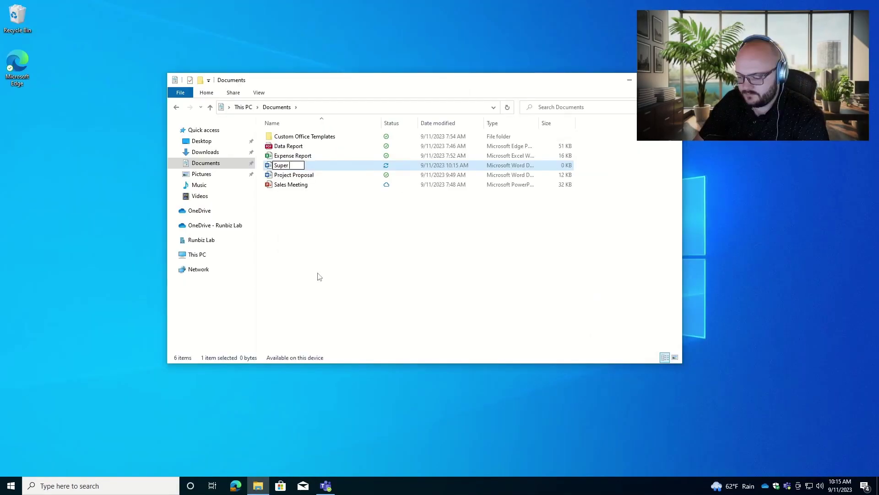
type("Importan")
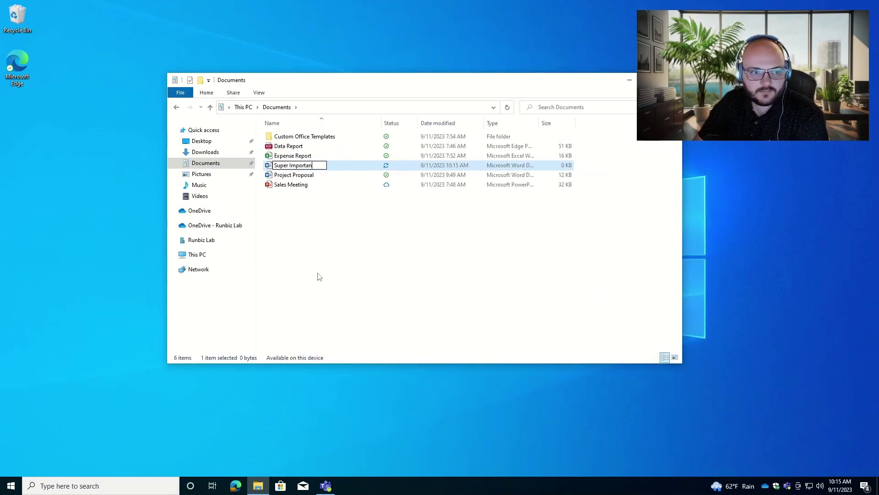
type("t Collab")
key("Return")
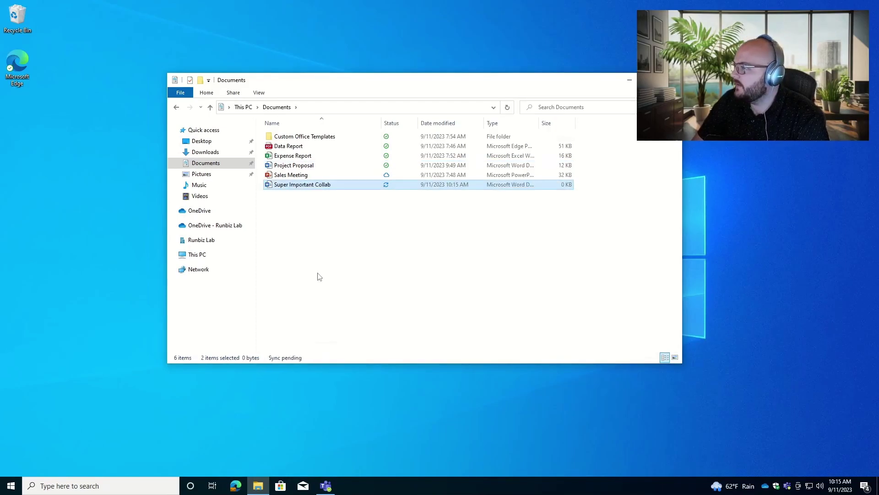
Open Super Important Collab in Word and correct 'Importanat' to 'Important' in the heading.
double_click(389, 184)
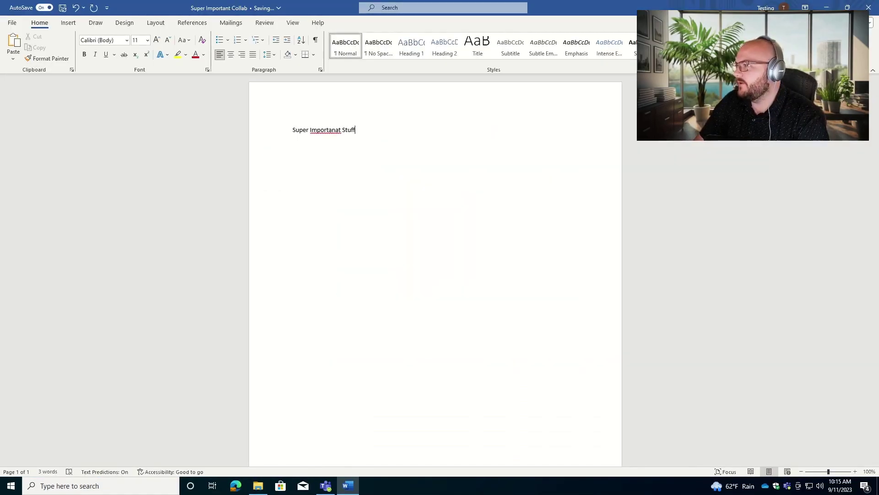
left_click(320, 130)
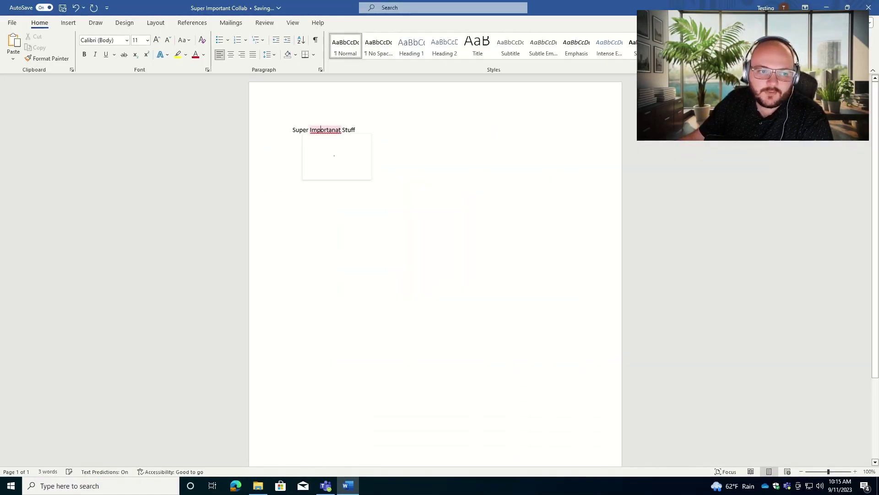
left_click(335, 155)
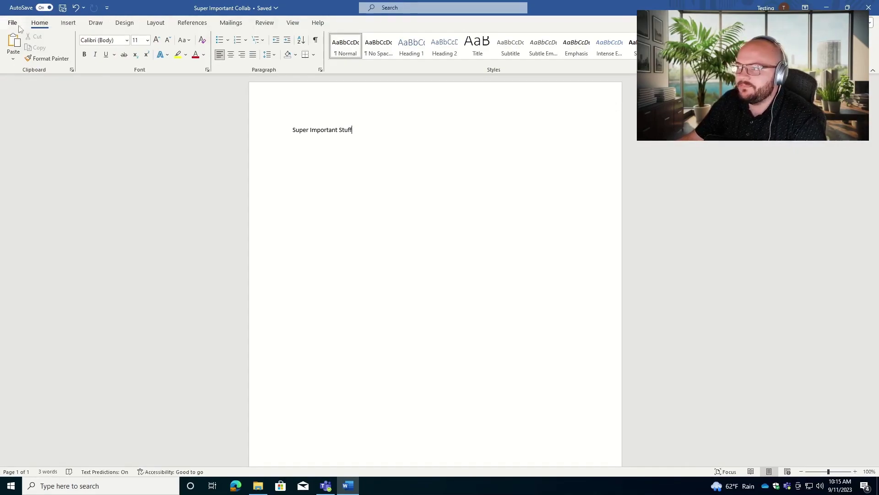
left_click(869, 8)
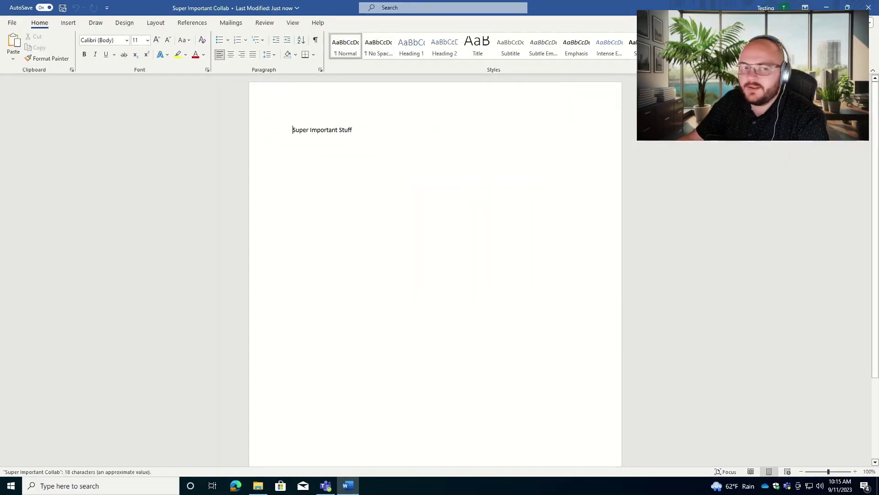
Add a line of random placeholder letters below the 'Super Important Stuff' heading.
left_click(352, 130)
key("Return")
key("Return")
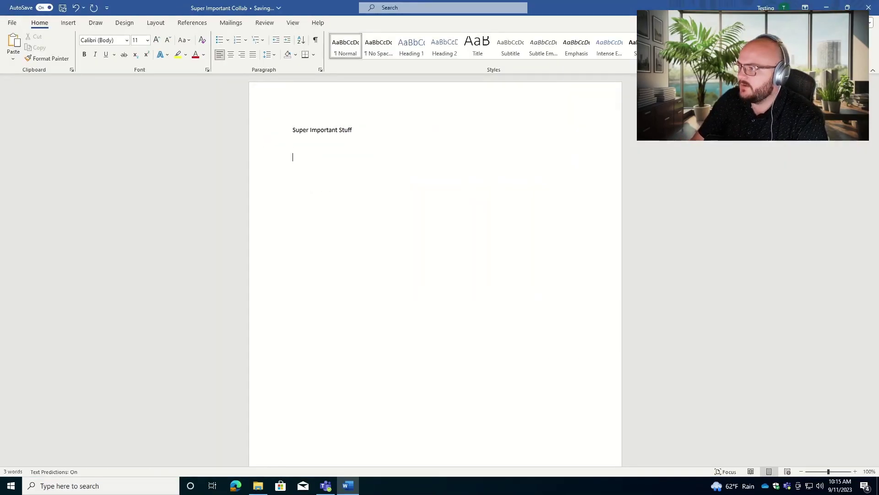
type("Poaskjhdf;lkASDJF;LASDKJFA;LSKDJF;ALSKDJF;LASKDJF;ALSKDJF;LASKDJF;ALSDKJF;ASLKDJF")
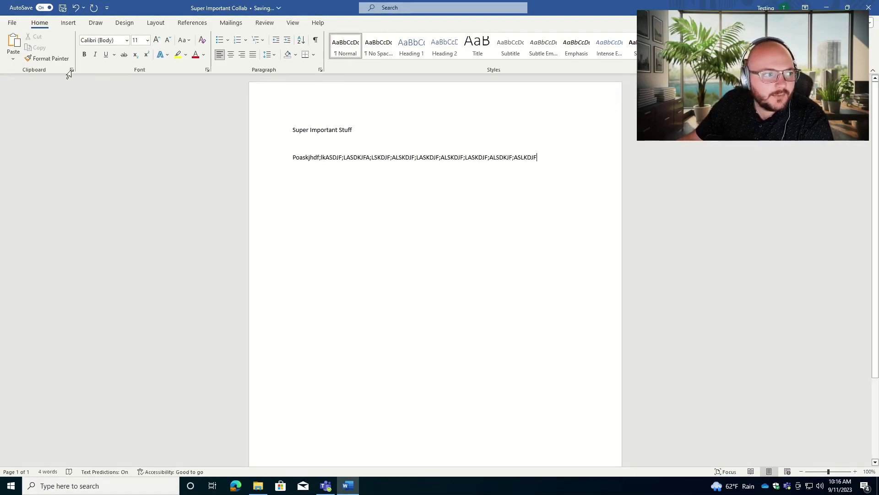
Open the 10:15 AM version 1.0 of Super Important Collab through File > Info > Version History.
left_click(11, 24)
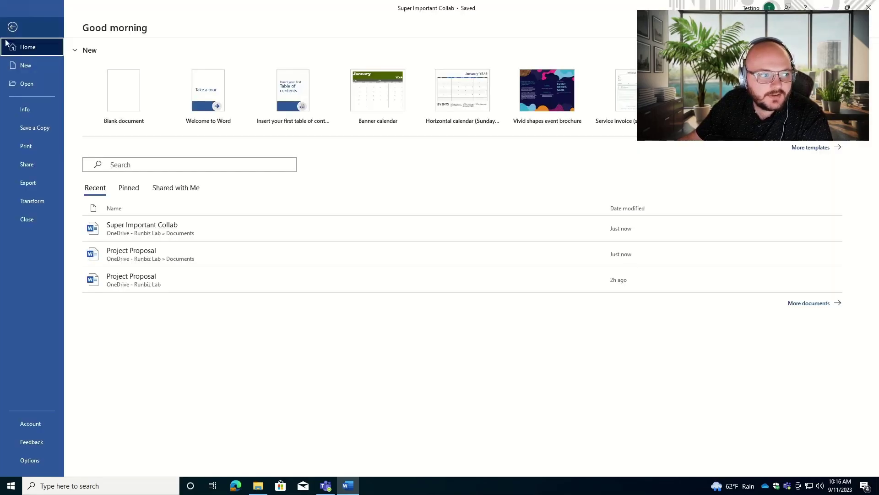
left_click(25, 113)
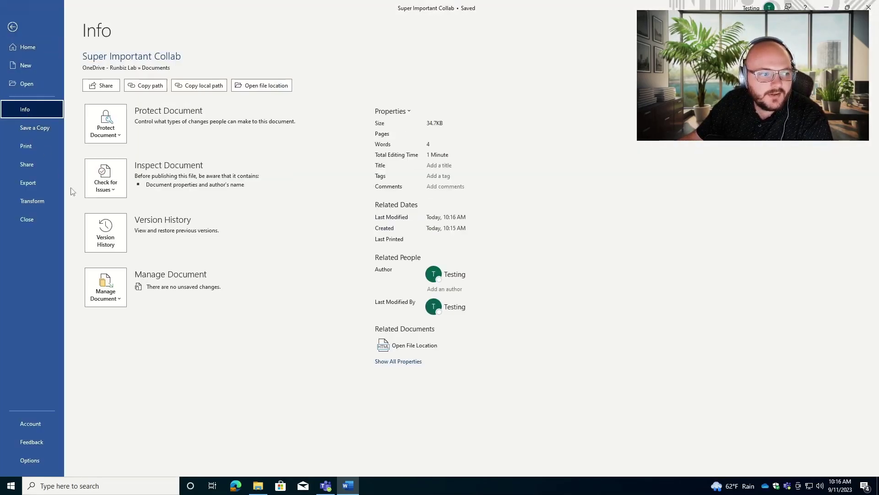
left_click(114, 235)
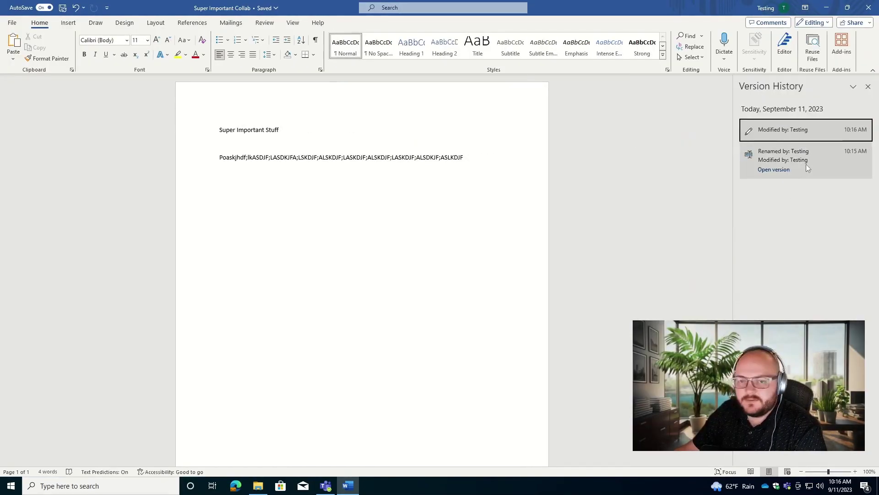
left_click(807, 163)
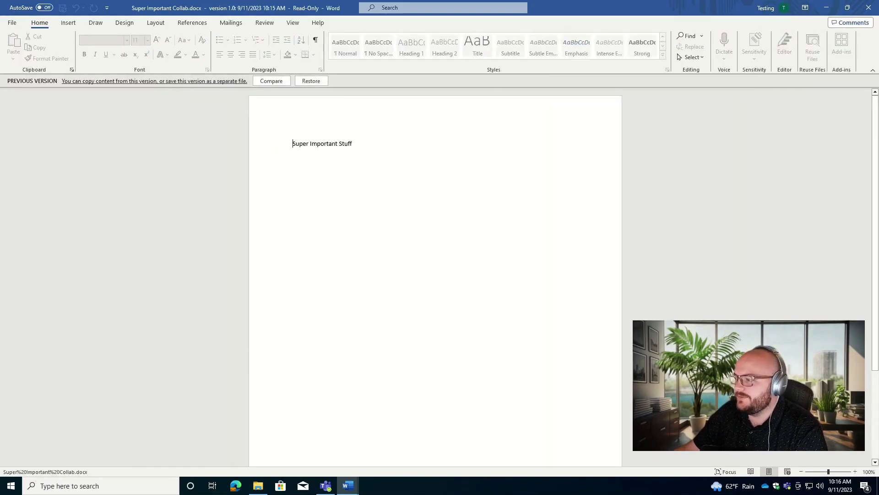
mouse_move(348, 486)
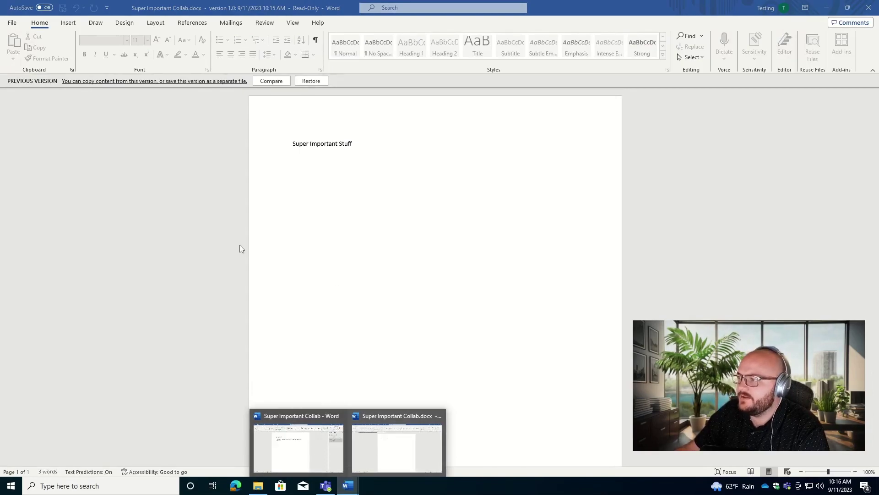
Compare version 1.0 with the current document, showing the filler line as a change in Document1.
left_click(271, 80)
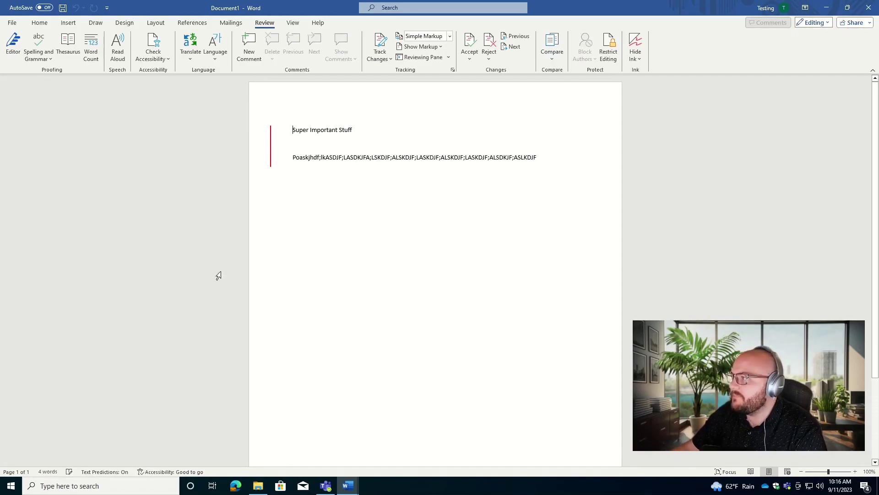
mouse_move(348, 490)
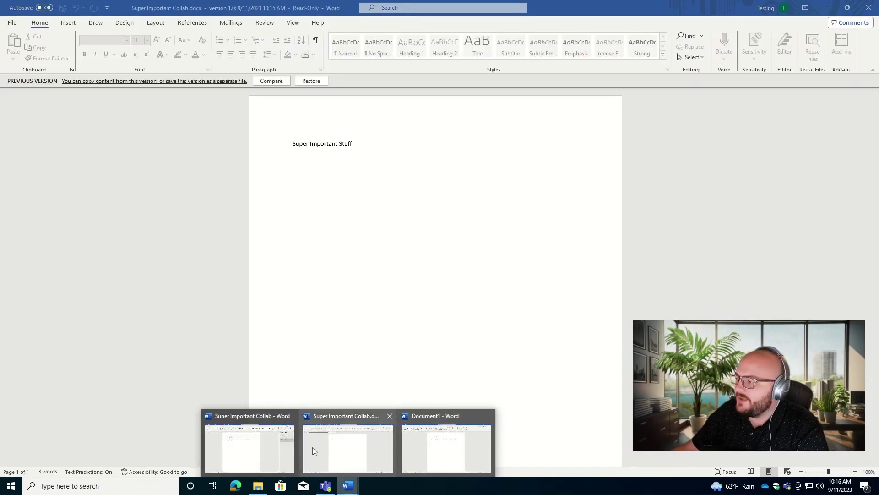
mouse_move(251, 446)
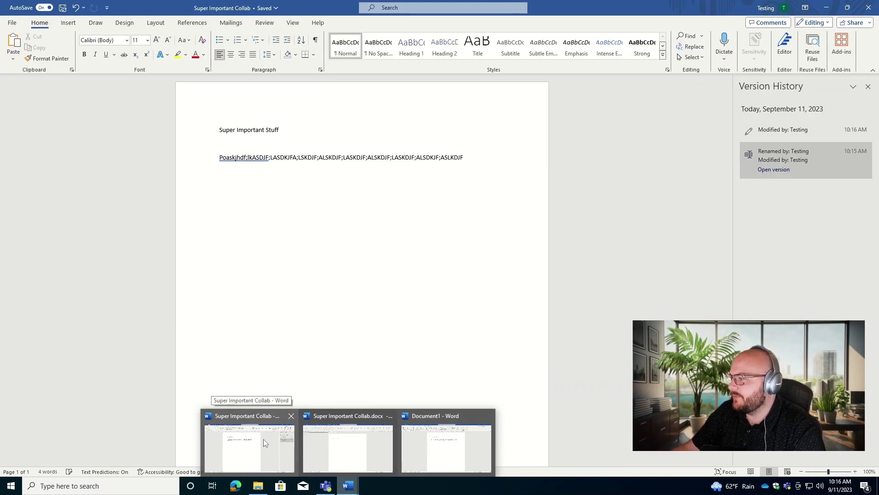
mouse_move(323, 445)
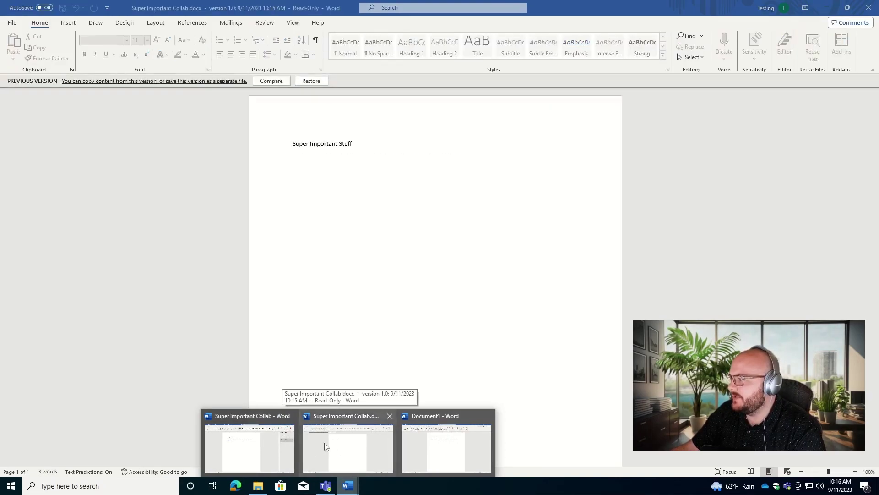